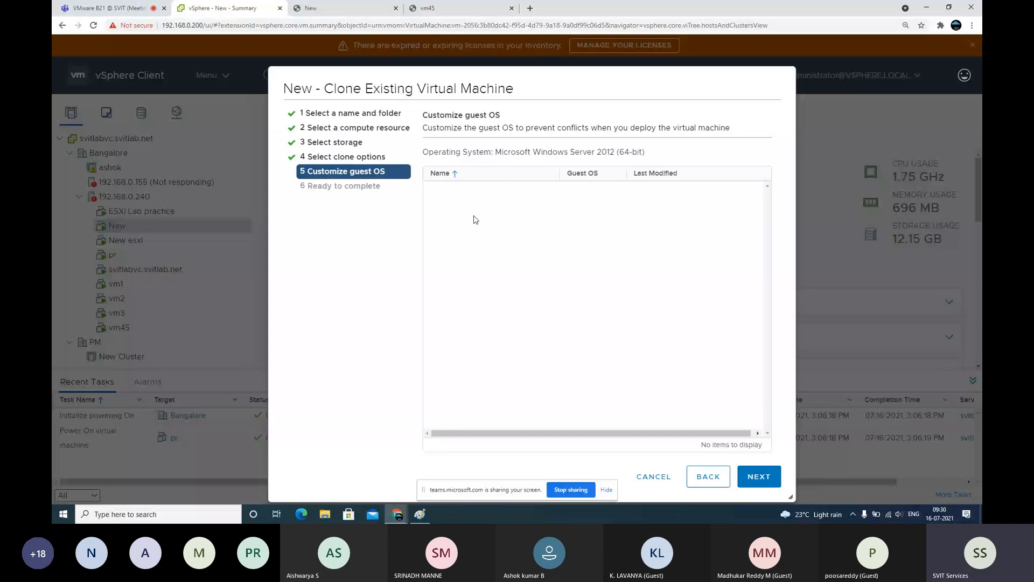
Cancel the clone wizard in the browser, checking the Paint cloning notes along the way
left_click(422, 519)
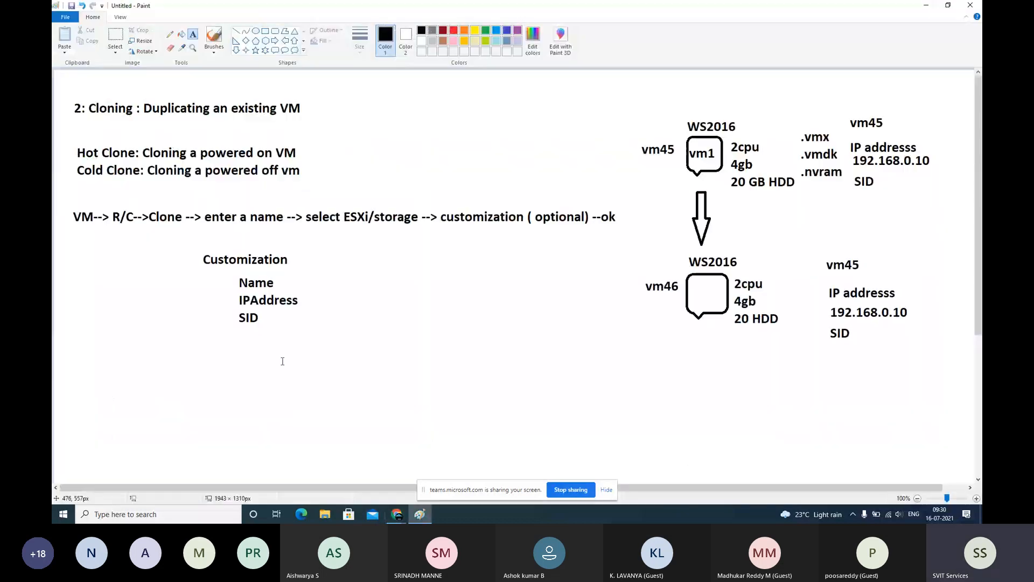
left_click(923, 6)
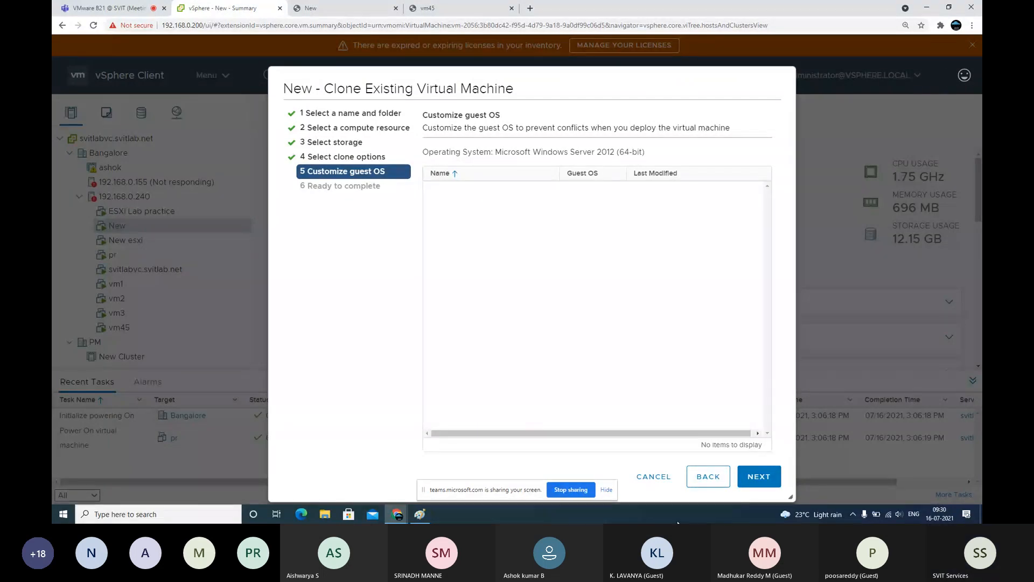
left_click(658, 477)
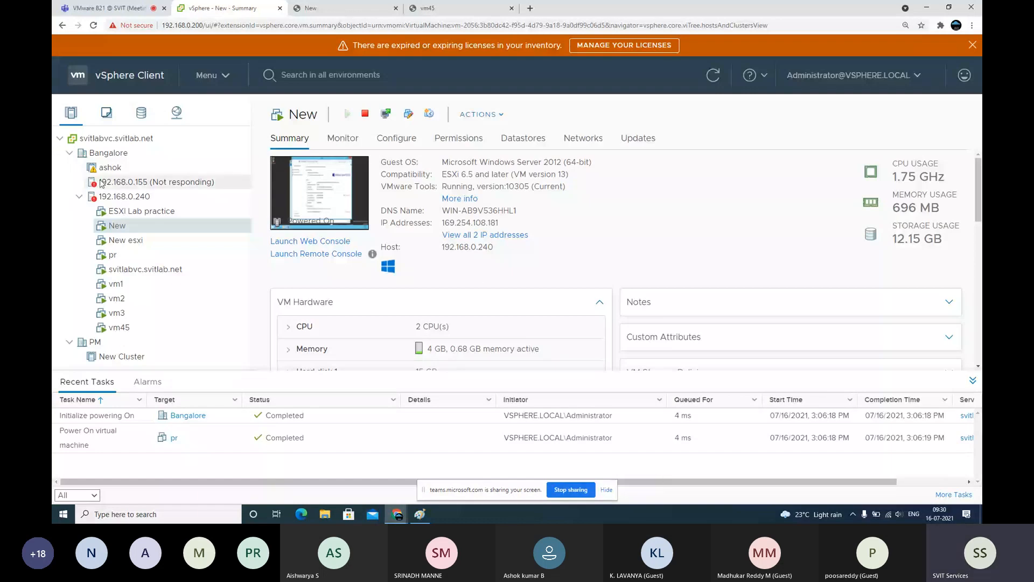
key("alt+Tab")
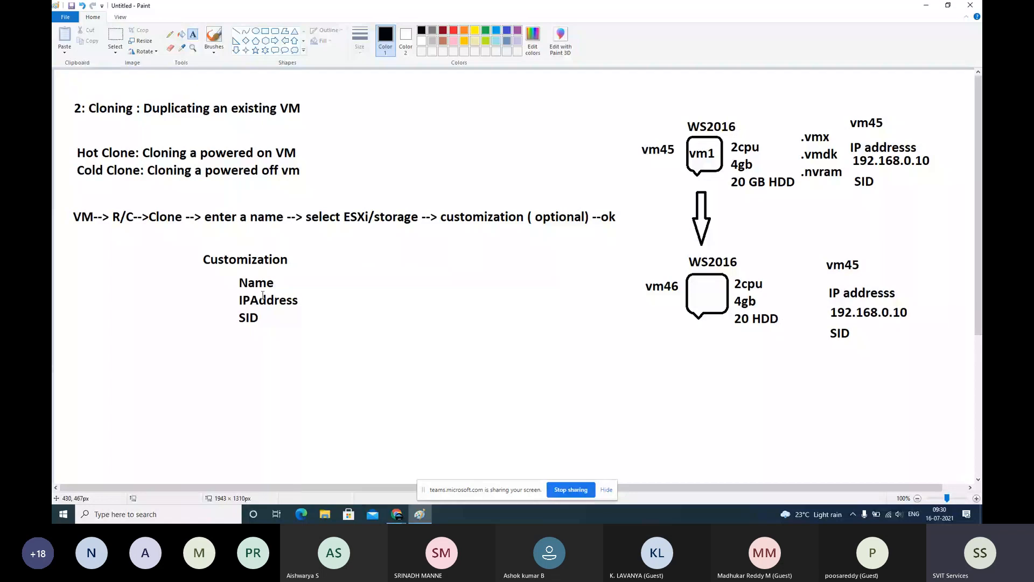
left_click(396, 514)
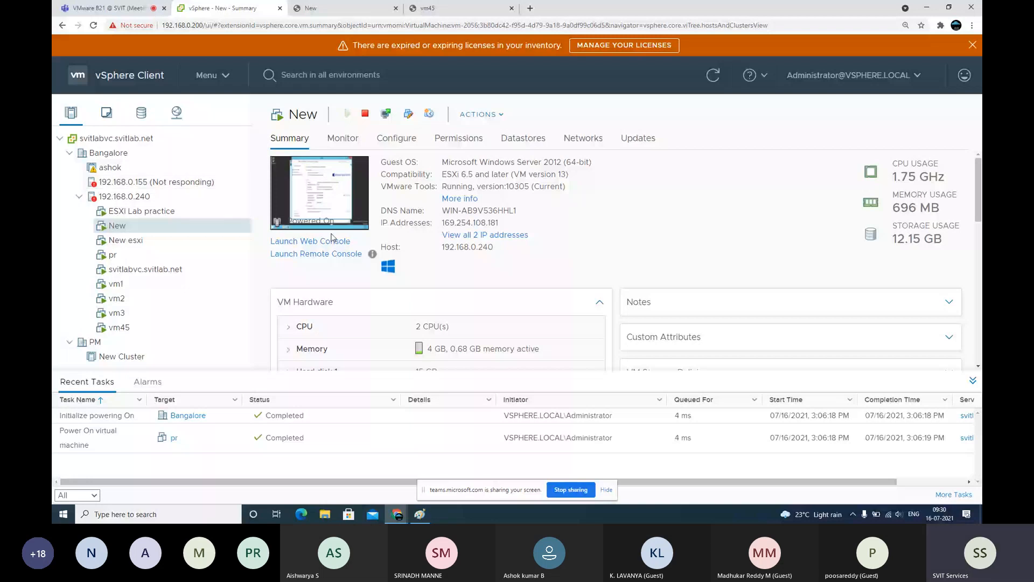
Select VM New's DNS name and launch its web console, closing the guest's This PC window
triple_click(468, 211)
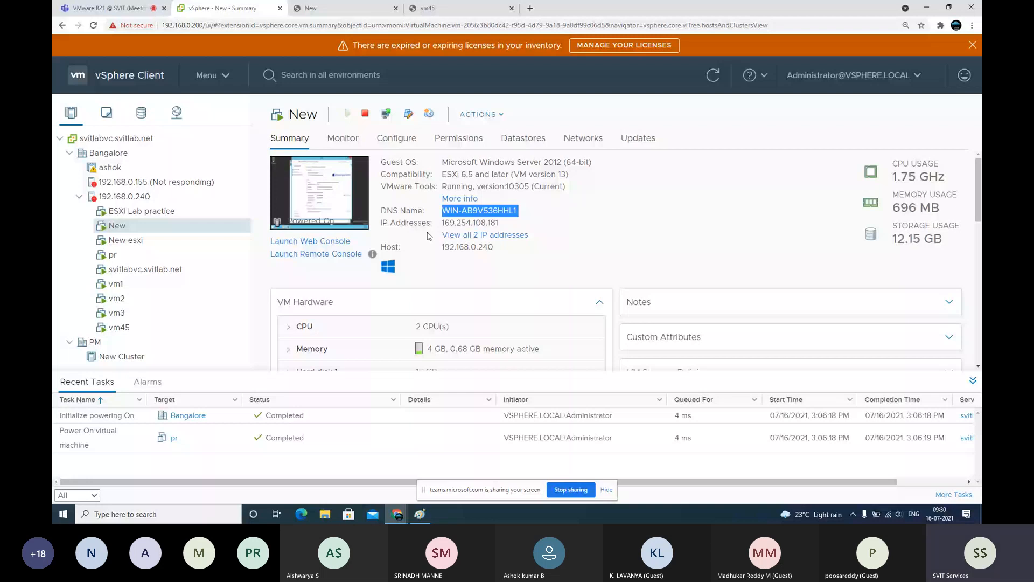
left_click(310, 241)
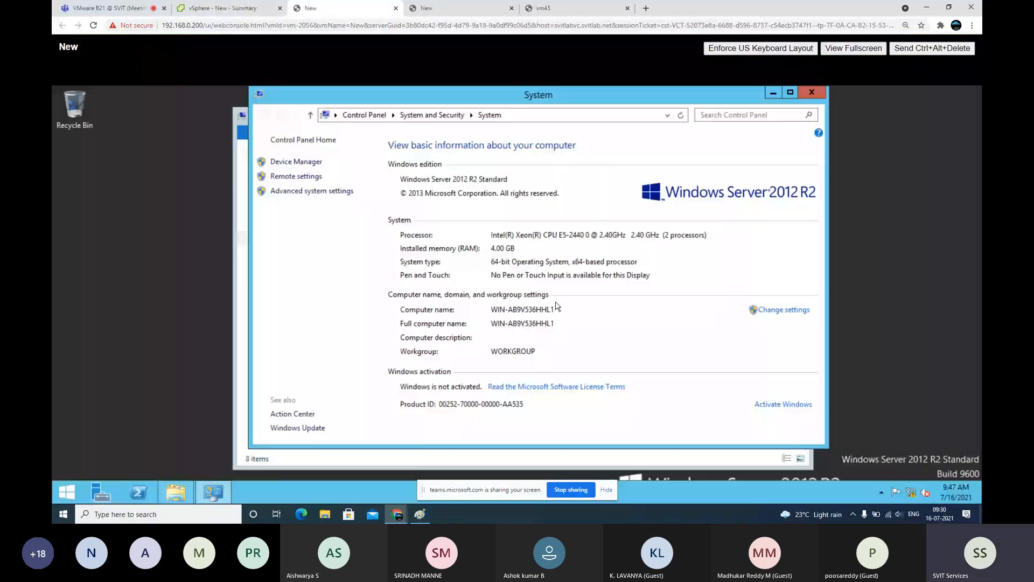
left_click(796, 96)
left_click(796, 112)
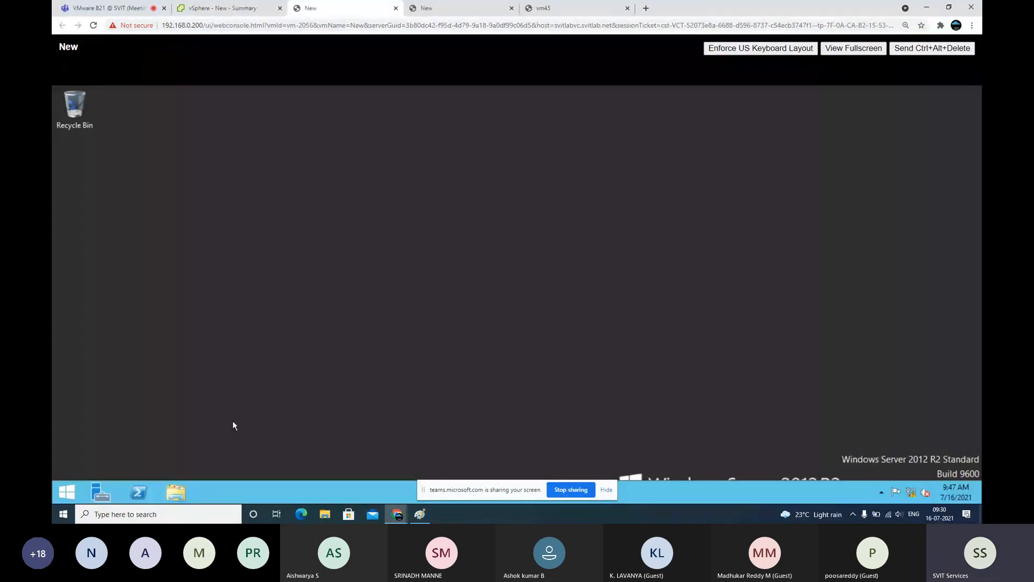
Change the guest computer name from WIN-AB9V536HHL1 to 'new' and accept the restart
left_click(176, 491)
right_click(479, 365)
left_click(492, 356)
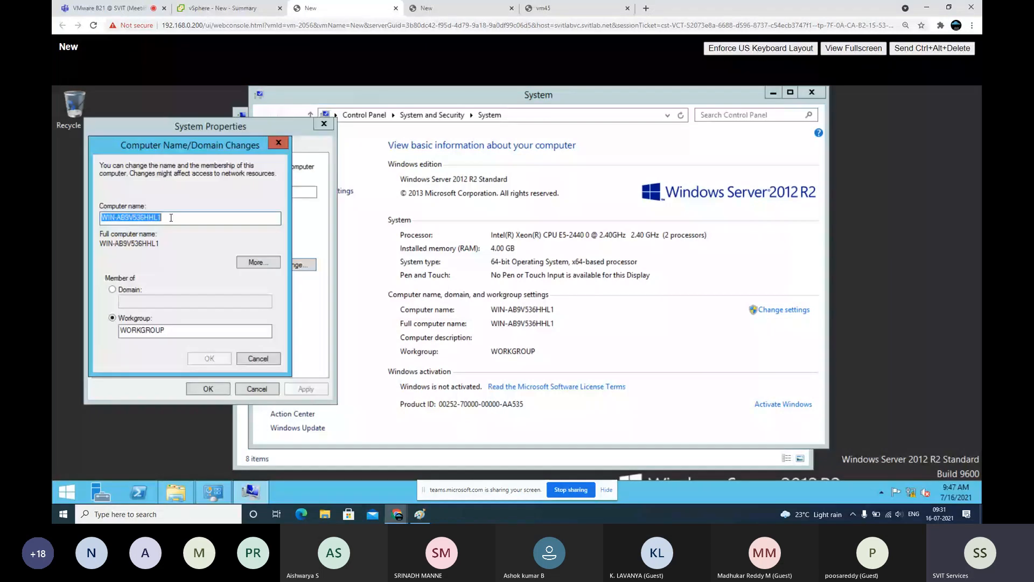
key("BackSpace")
key("alt+Tab")
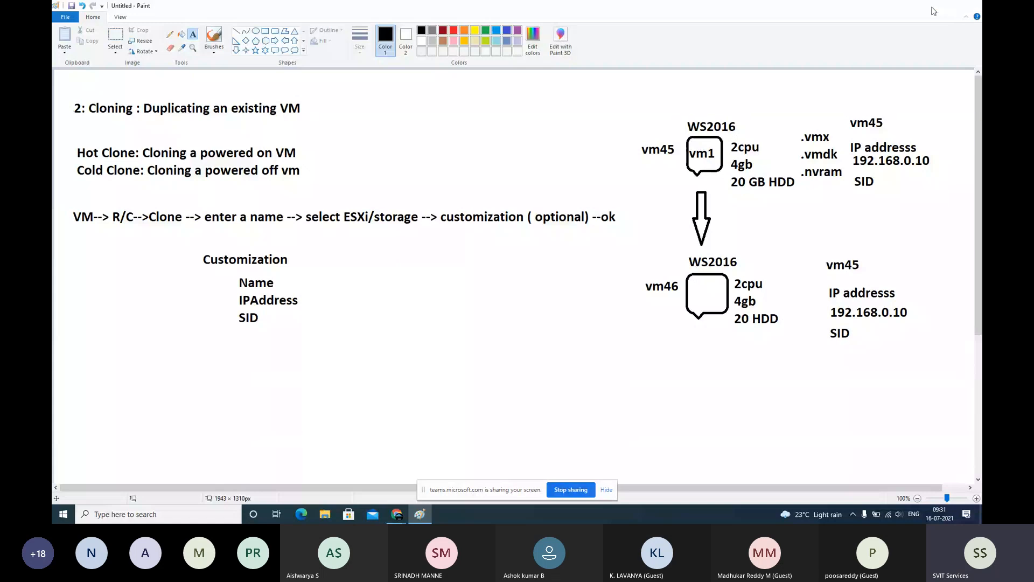
left_click(933, 11)
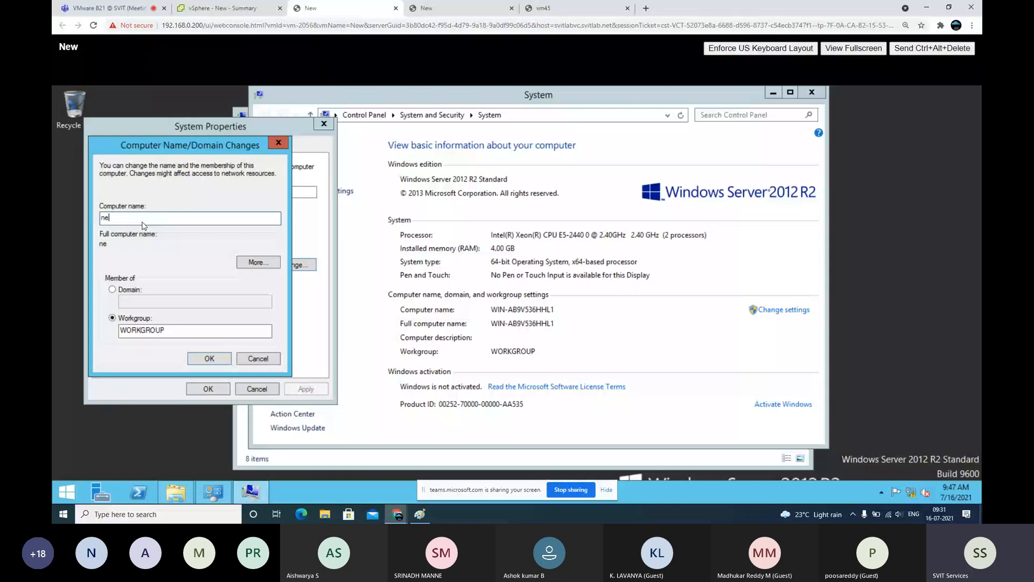
left_click(209, 358)
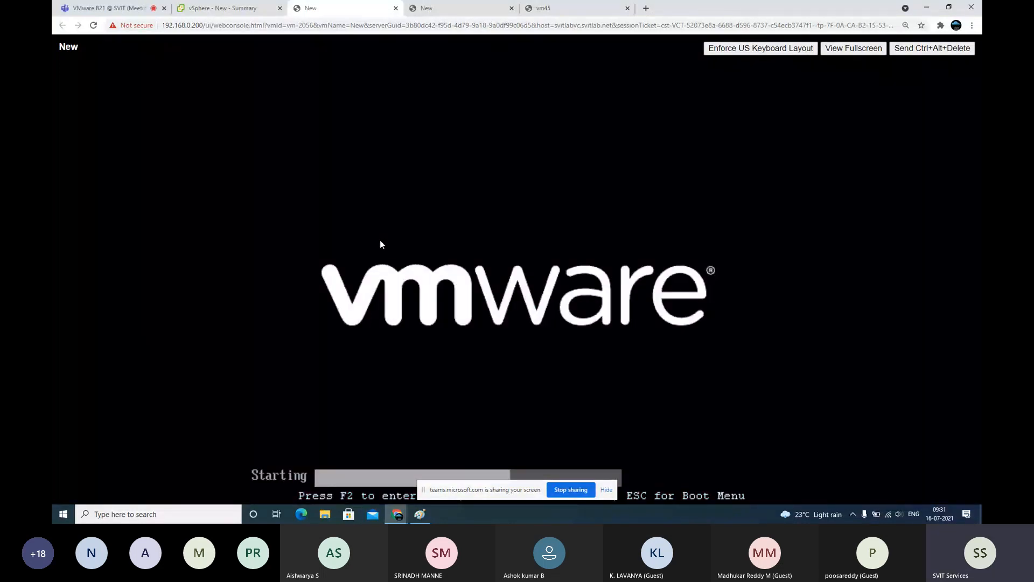
Monitor VM New's Summary tab and console until the Windows Administrator sign-in screen appears
left_click(237, 7)
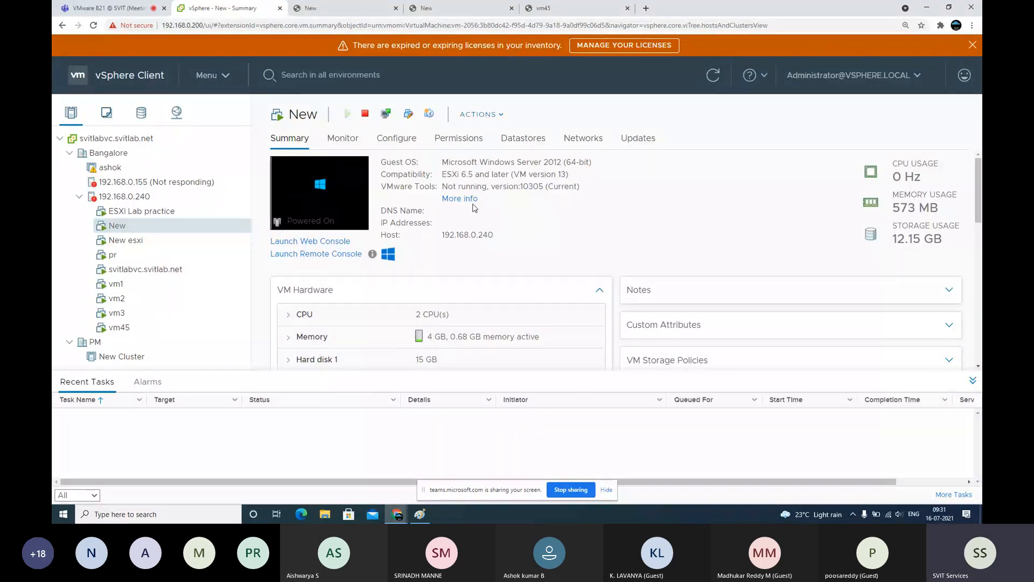
left_click(313, 7)
key("ctrl+shift+Tab")
key("alt+Tab")
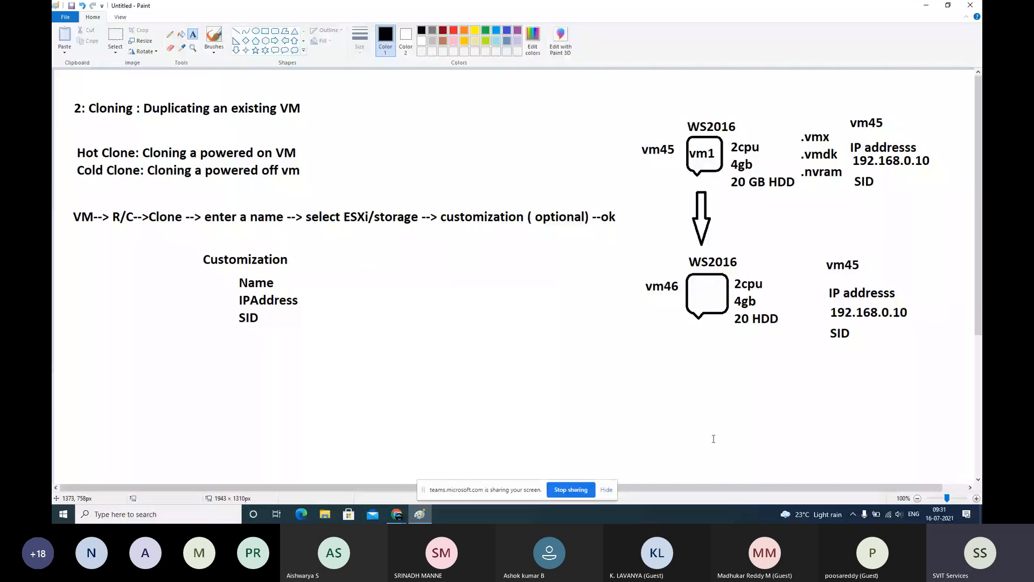
key("alt+Tab")
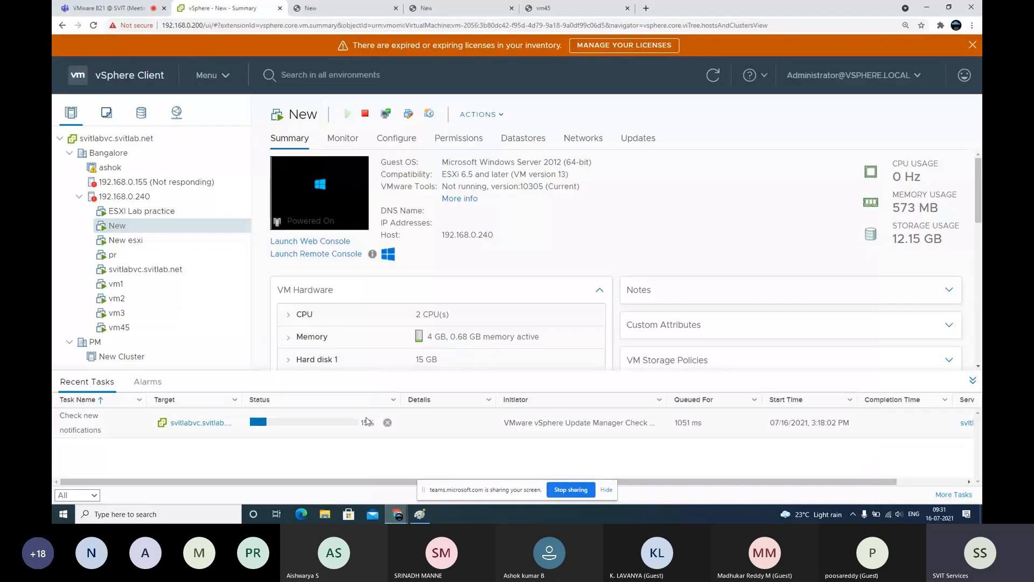
left_click(348, 6)
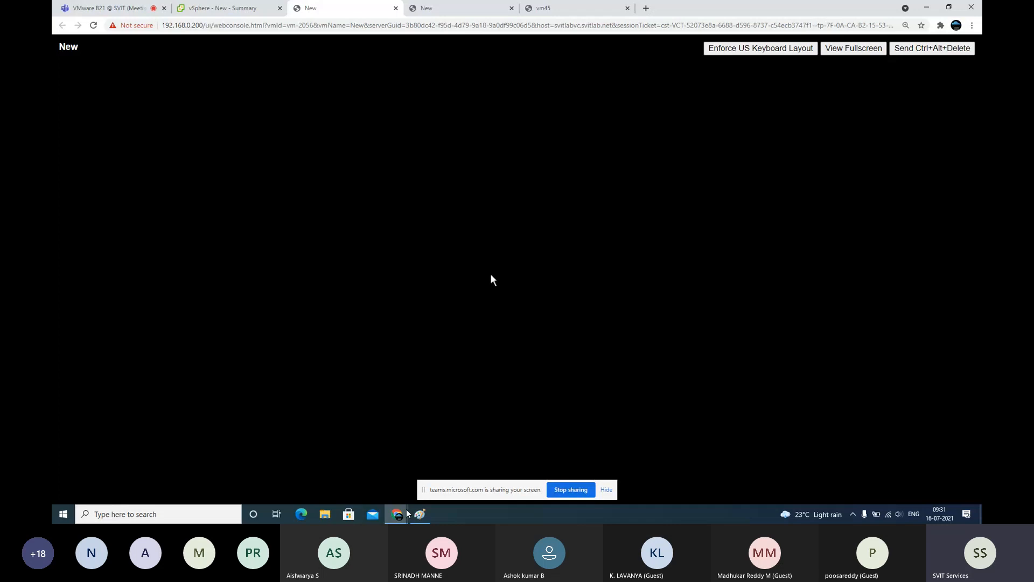
key("alt+Tab")
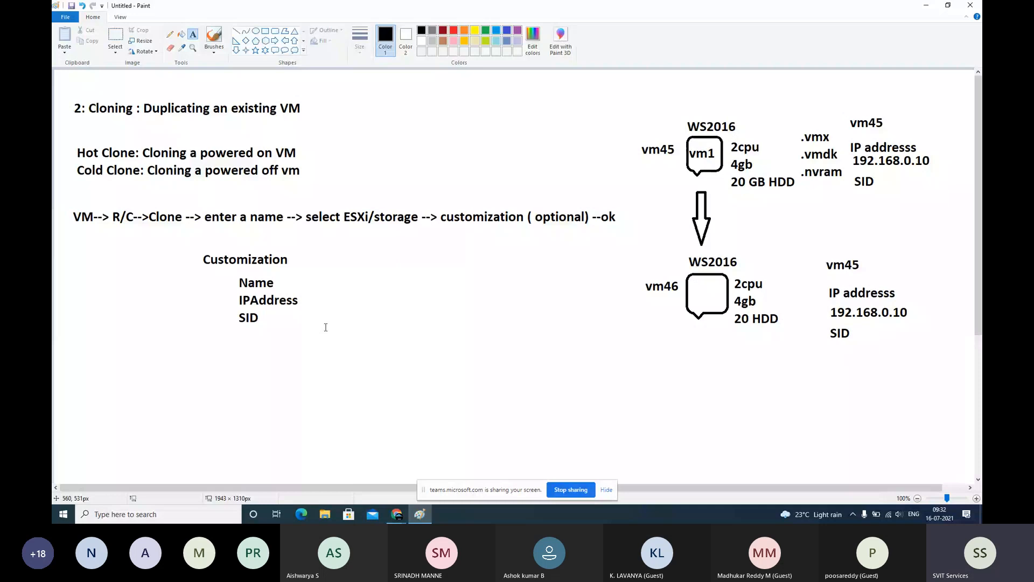
key("alt+Tab")
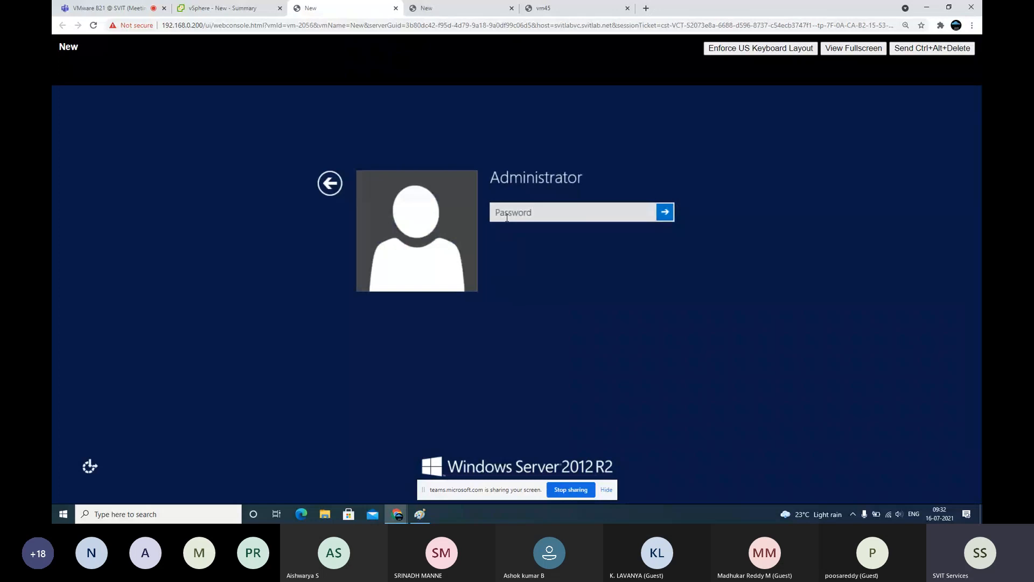
Sign in to the guest as Administrator with the account password and close the extra console tabs
left_click(505, 218)
type("P")
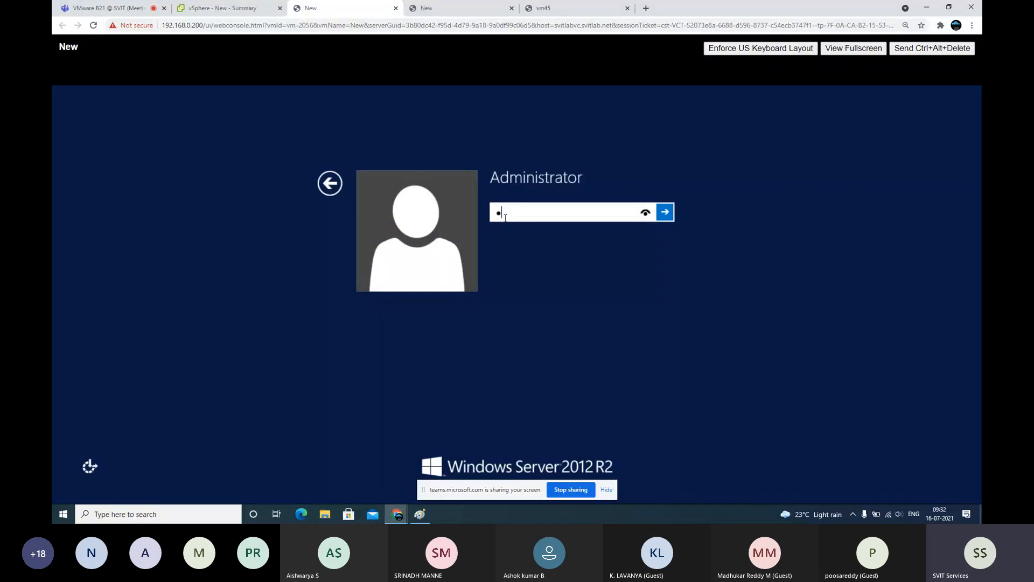
type("@ssw0rd")
key("Return")
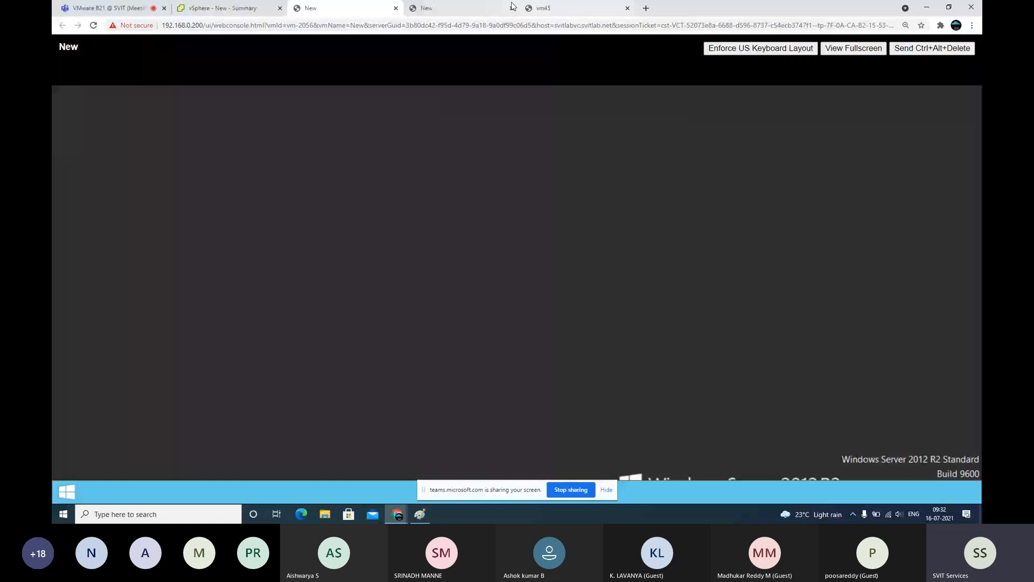
left_click(511, 8)
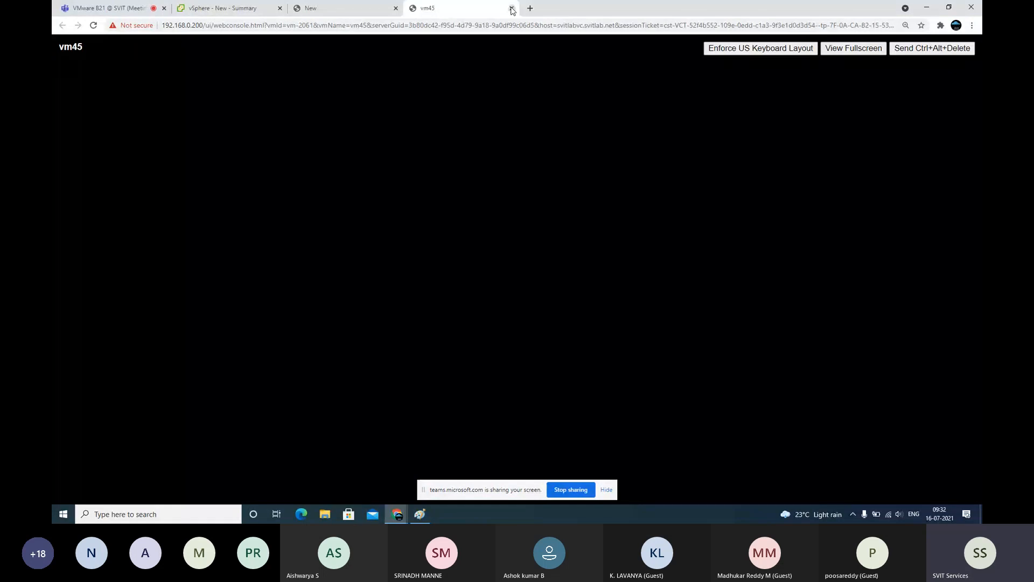
left_click(512, 8)
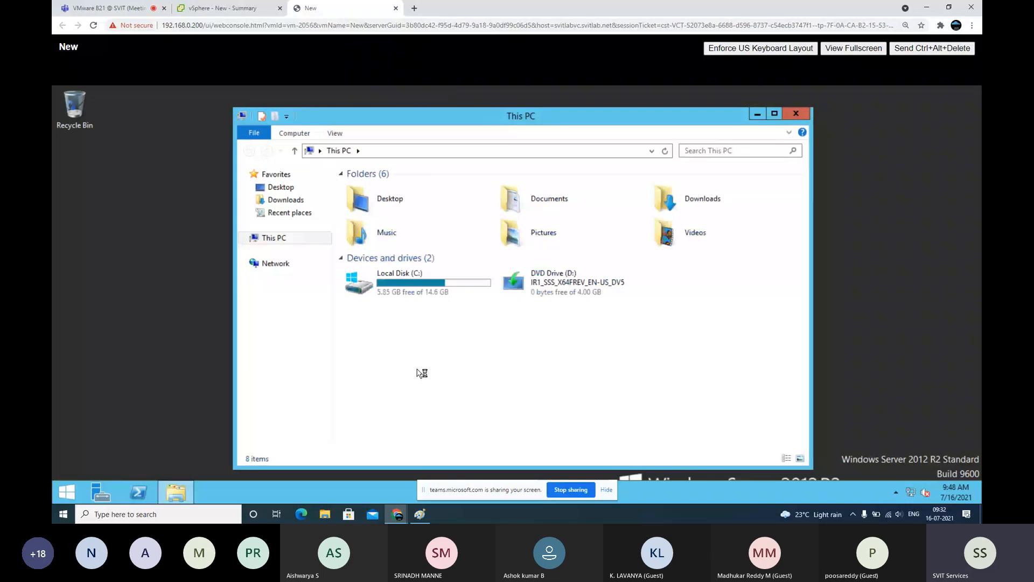
Confirm the guest's computer name is now 'new', then go back to the vSphere summary
right_click(422, 373)
left_click(452, 363)
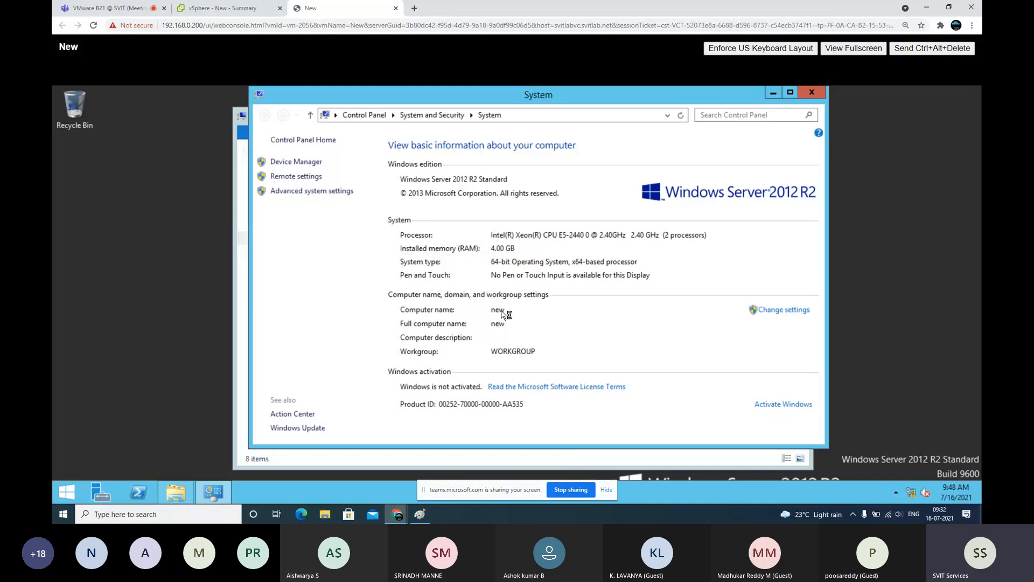
left_click(240, 10)
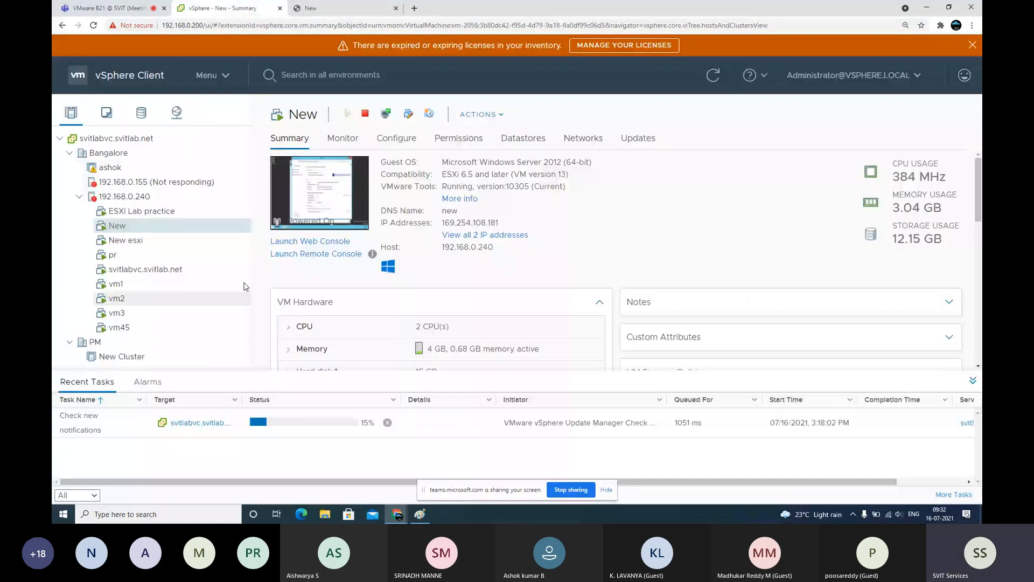
Check that VM New's Summary shows DNS name 'new', then bring up the Paint cloning notes
double_click(452, 211)
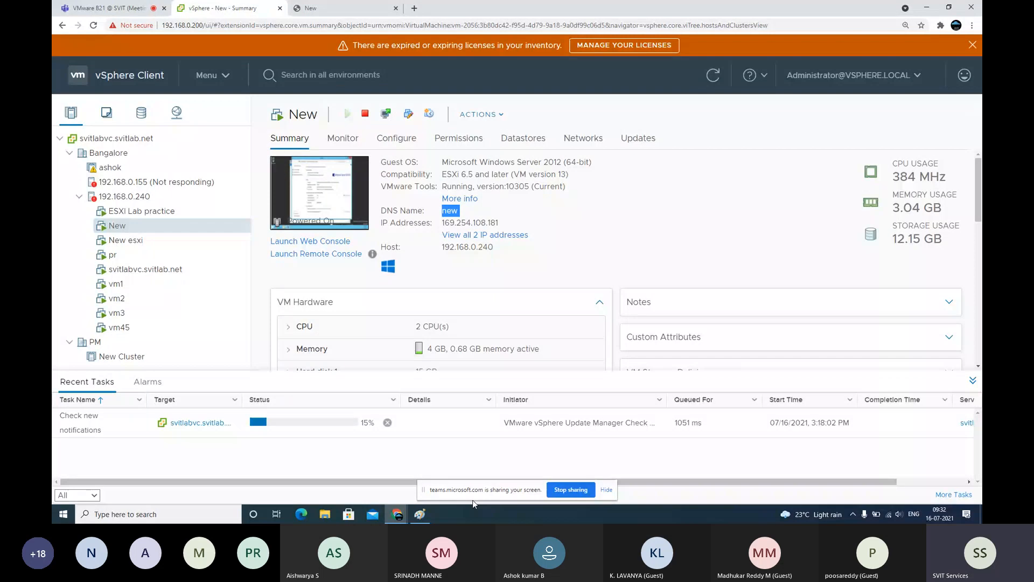
left_click(420, 514)
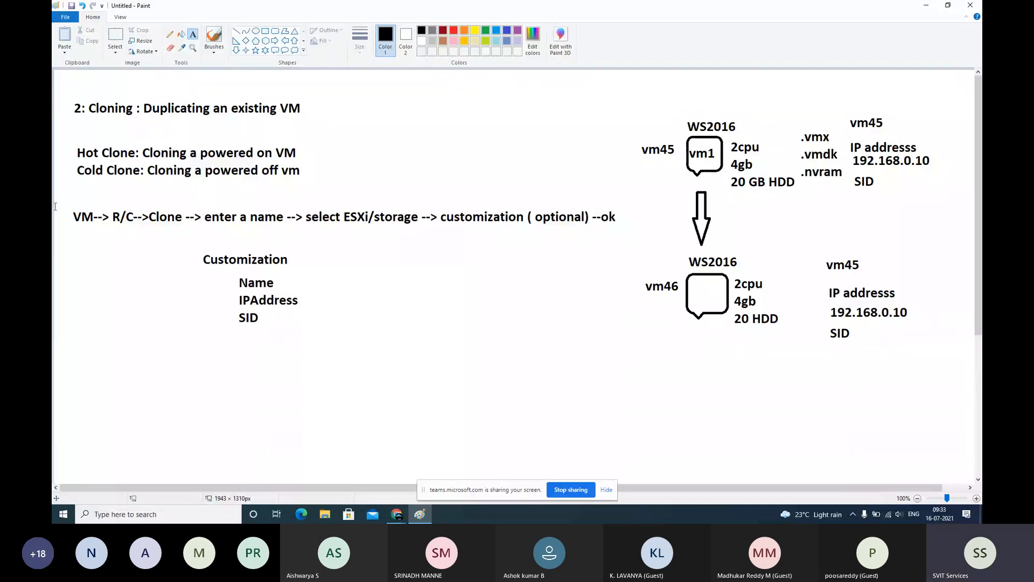
Save the Paint notes as the JPEG 'Cloning' in the B21 folder and select the Pencil tool
left_click(65, 17)
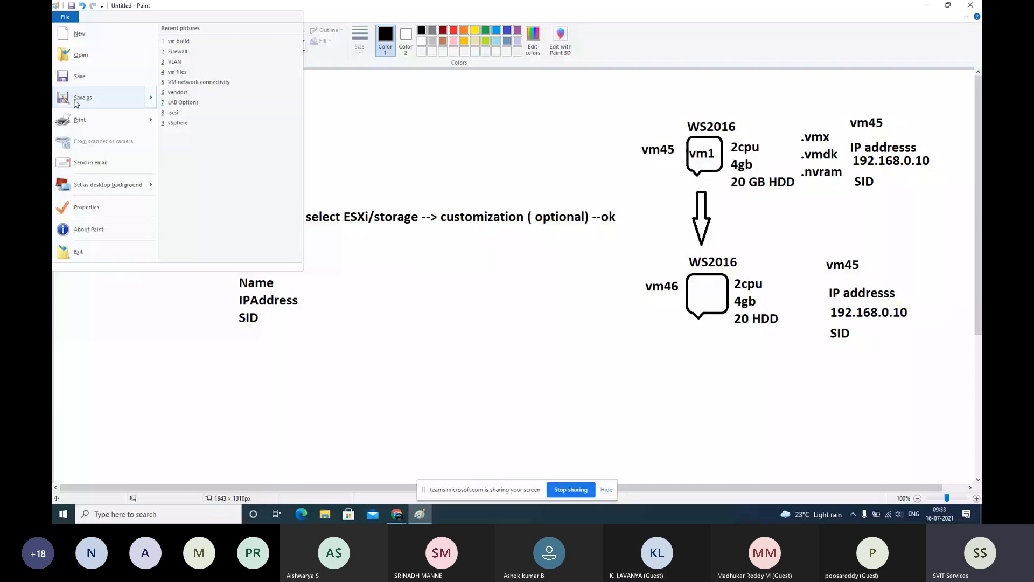
left_click(78, 98)
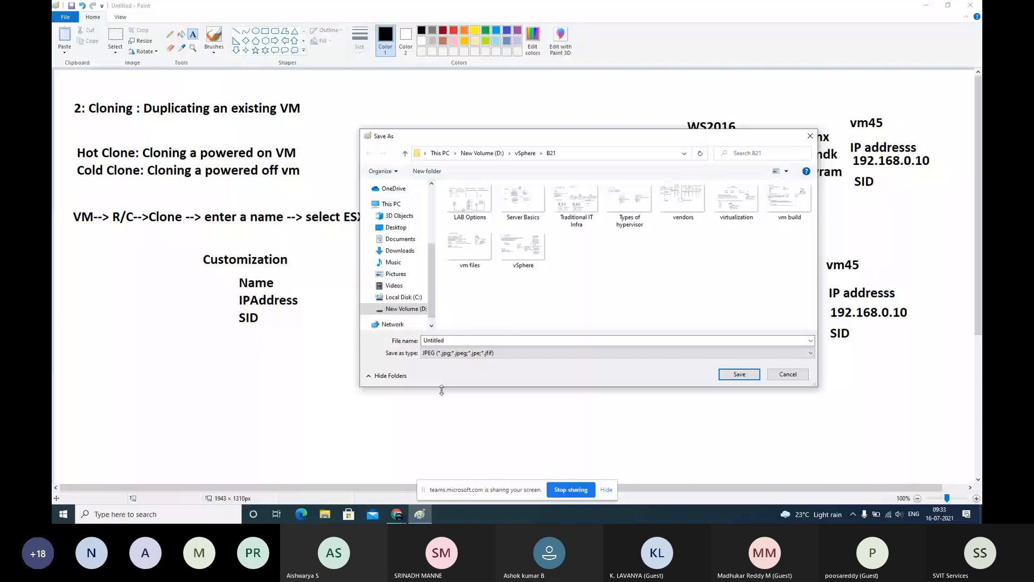
type("Cloning")
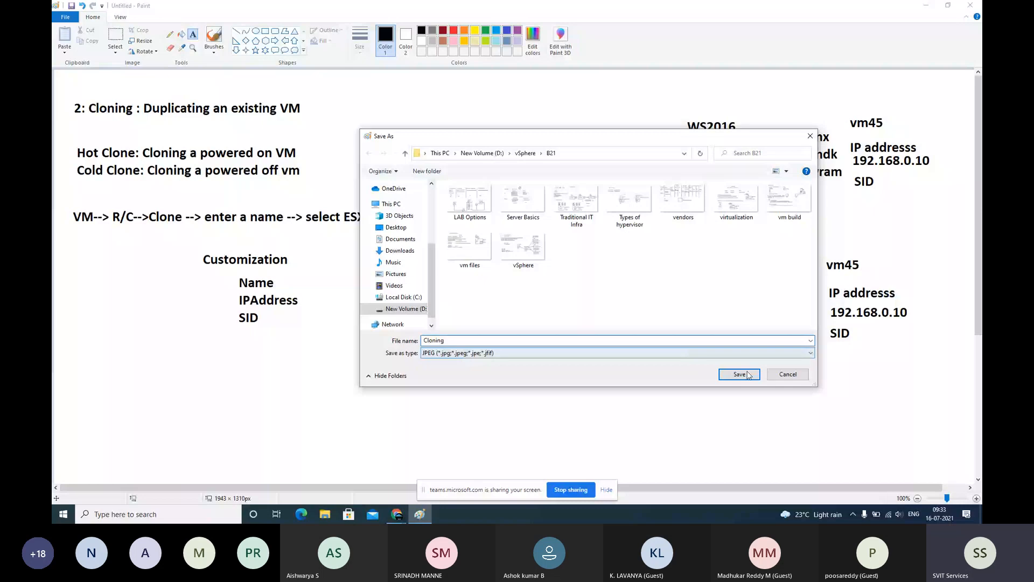
left_click(739, 374)
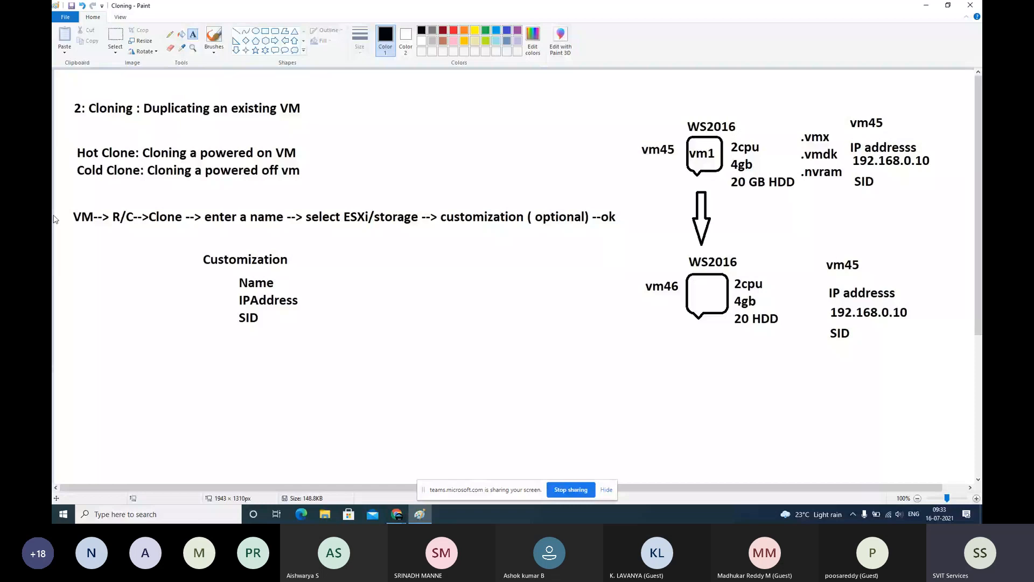
left_click(170, 35)
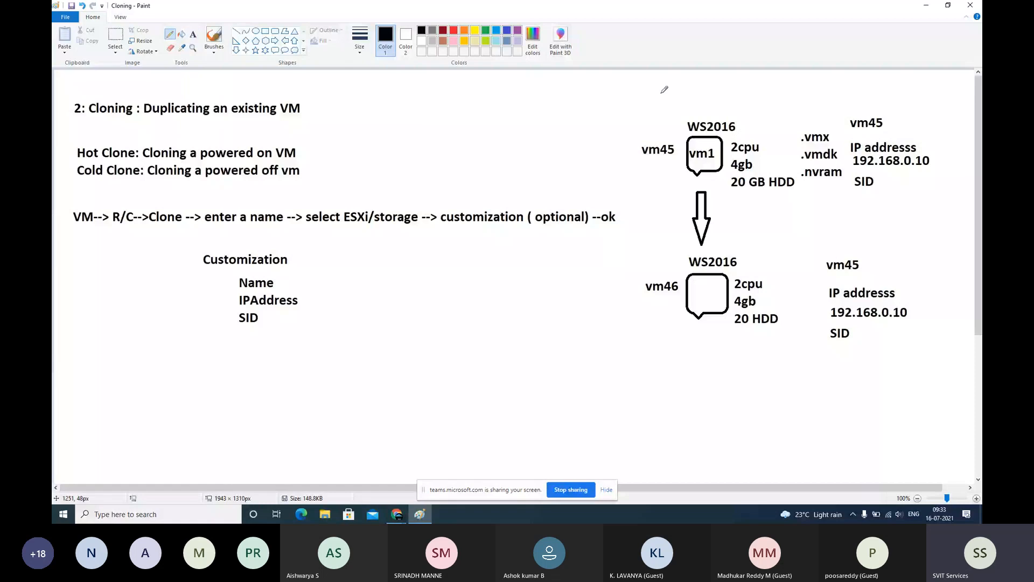